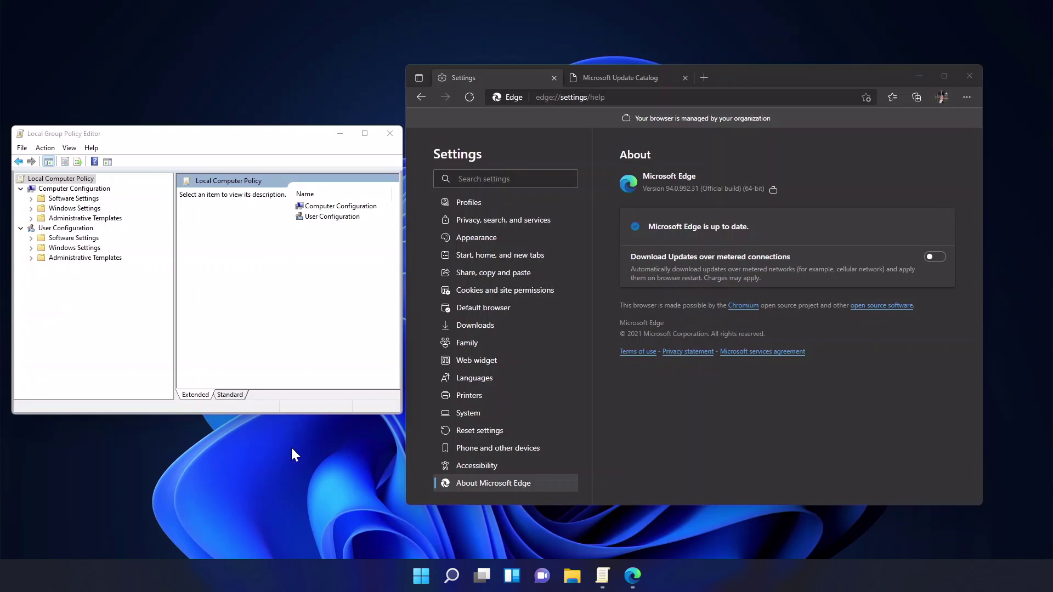
# Bring the Local Group Policy Editor to the front beside Edge's About page
pyautogui.click(52, 138)
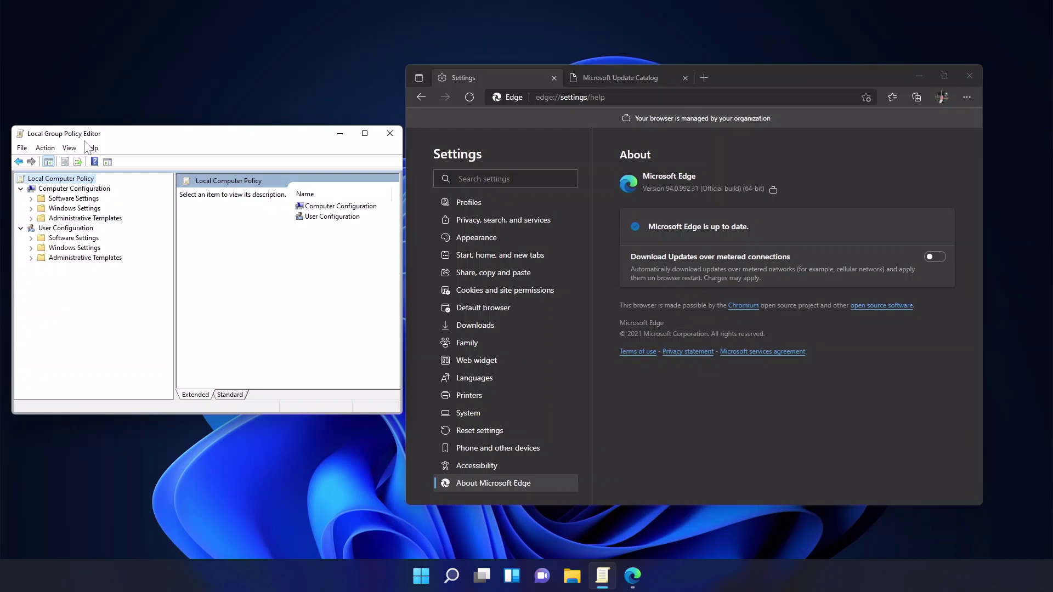
# Navigate Administrative Templates > Microsoft Edge Update > Applications > Microsoft Edge and open Target Channel override
pyautogui.doubleClick(85, 220)
pyautogui.click(98, 269)
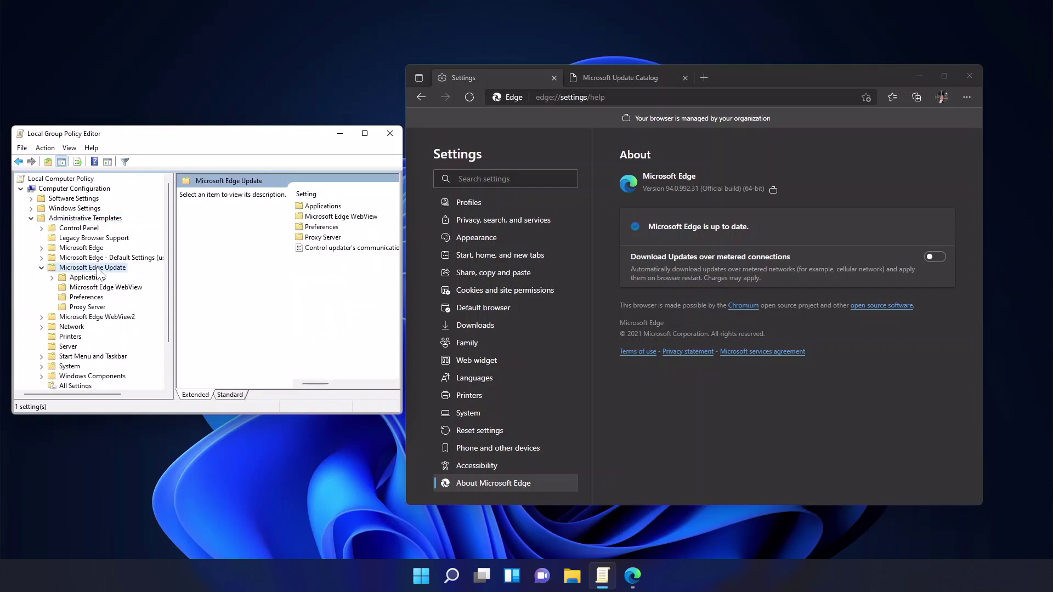
pyautogui.doubleClick(92, 279)
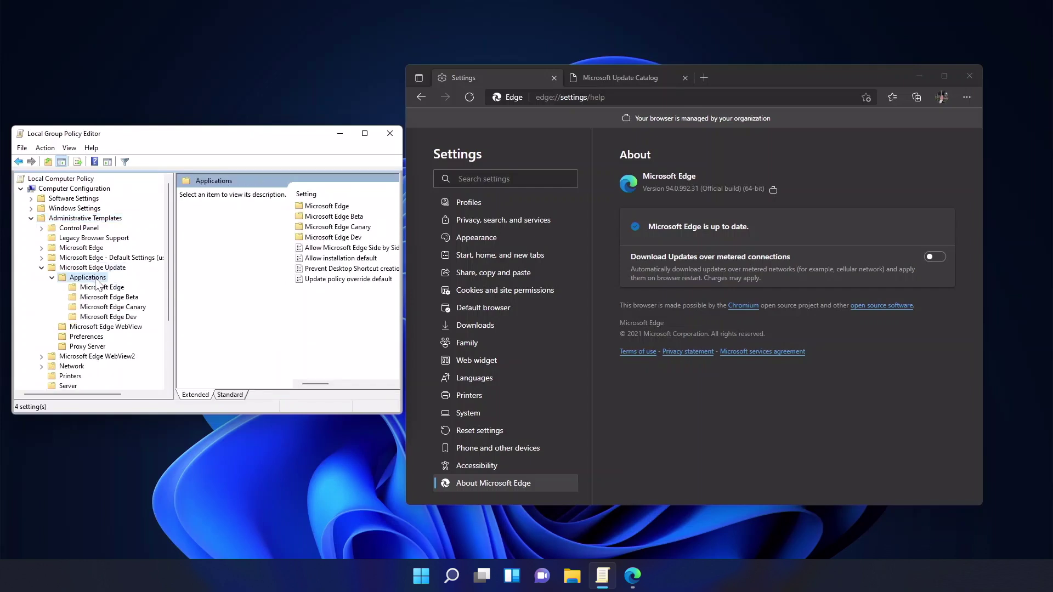
pyautogui.click(100, 287)
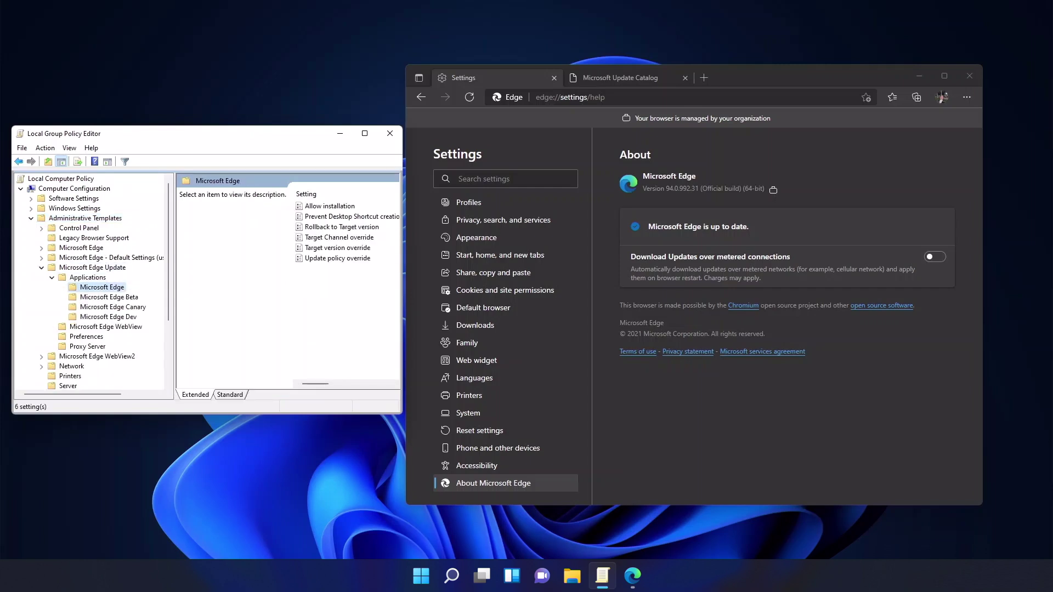
pyautogui.click(353, 238)
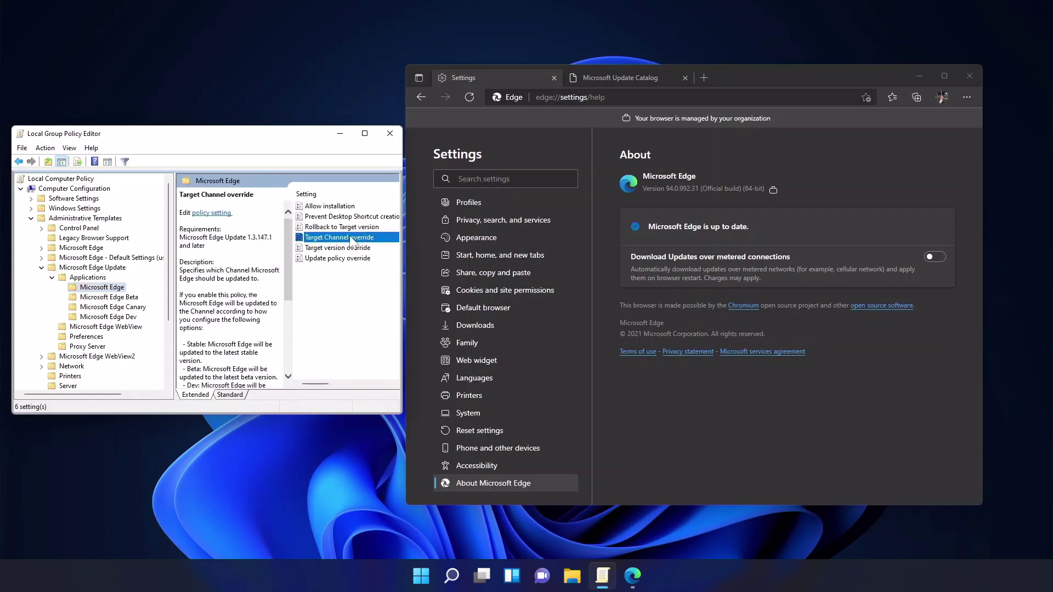
pyautogui.doubleClick(353, 238)
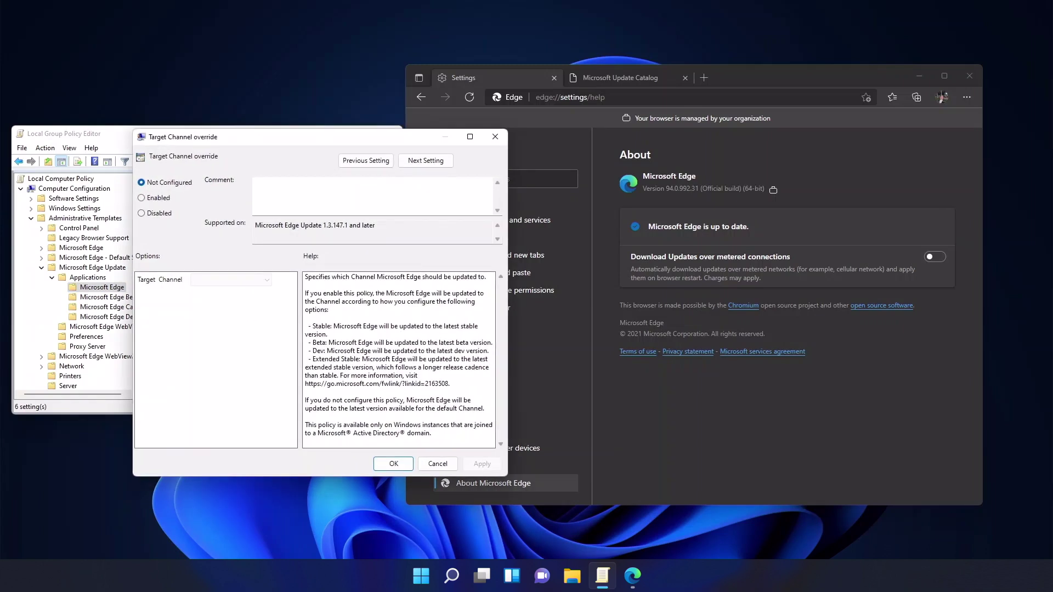
# Set the policy to Enabled with the Extended Stable channel, apply it, and return to Edge's settings address
pyautogui.click(162, 199)
pyautogui.click(237, 280)
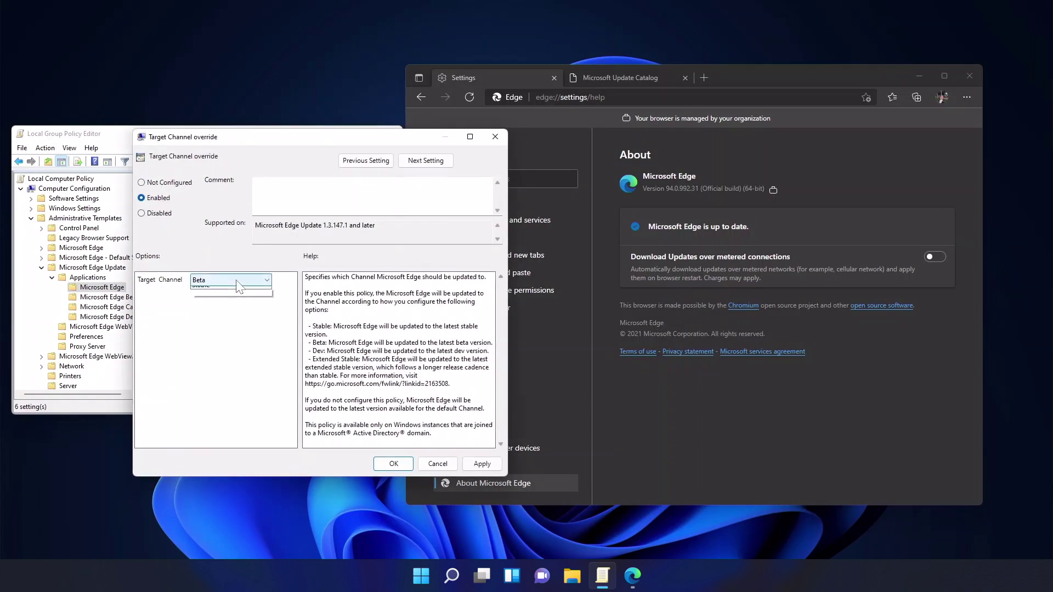
pyautogui.click(230, 308)
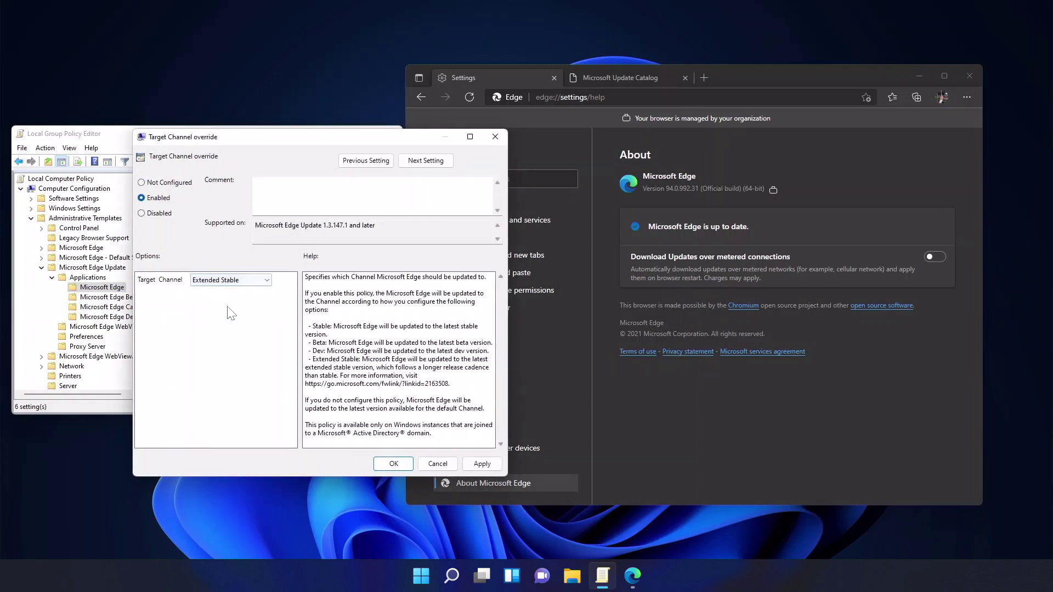
pyautogui.click(492, 467)
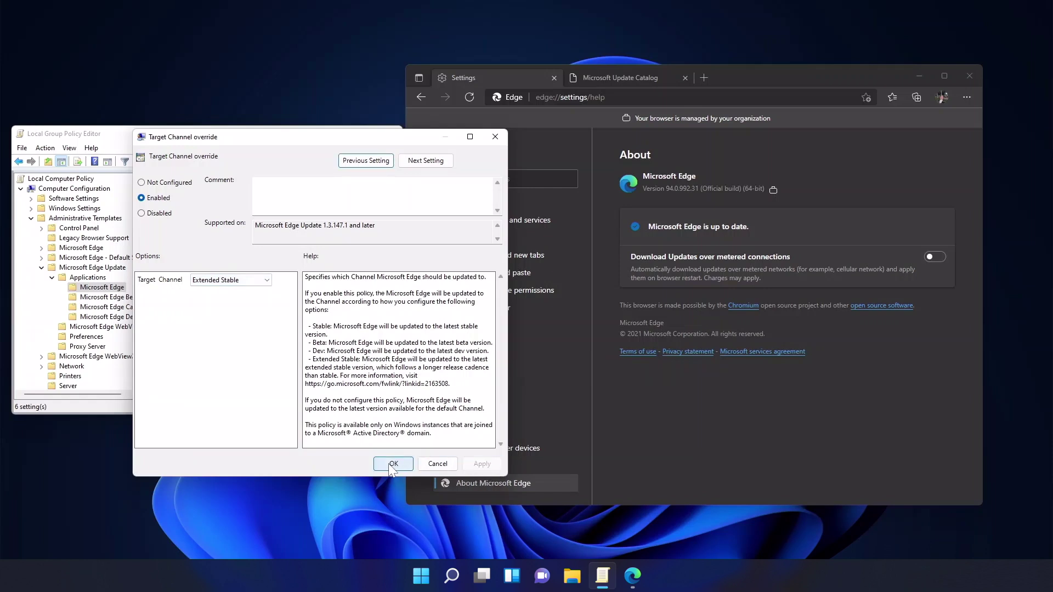
pyautogui.click(394, 468)
pyautogui.click(680, 458)
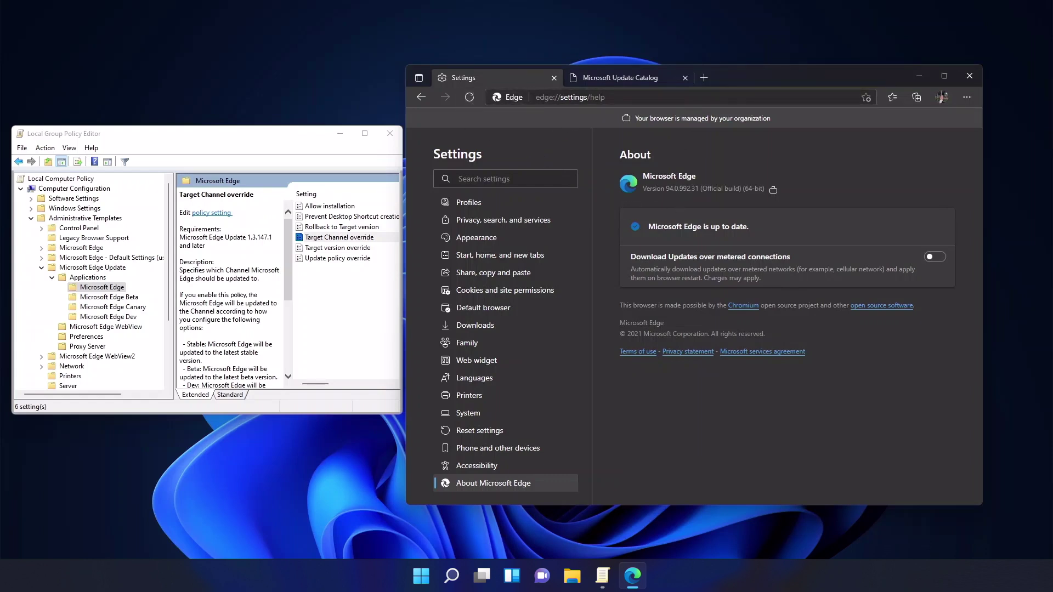
pyautogui.moveTo(535, 97); pyautogui.dragTo(605, 98)
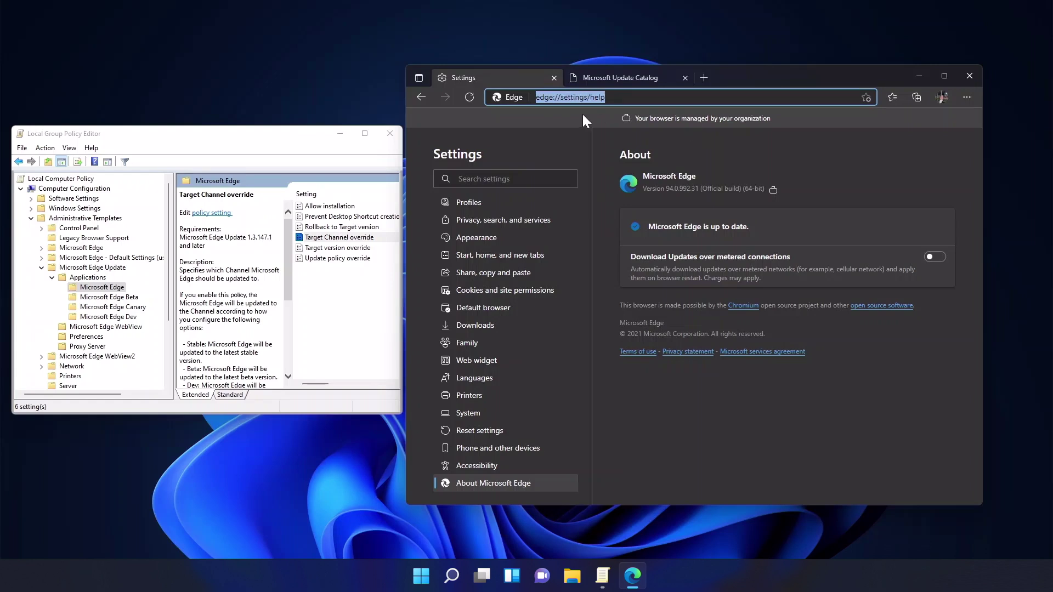
# Reload edge://settings/help to fetch the update, then restart Edge to finish installing 94.0.992.47
pyautogui.click(470, 97)
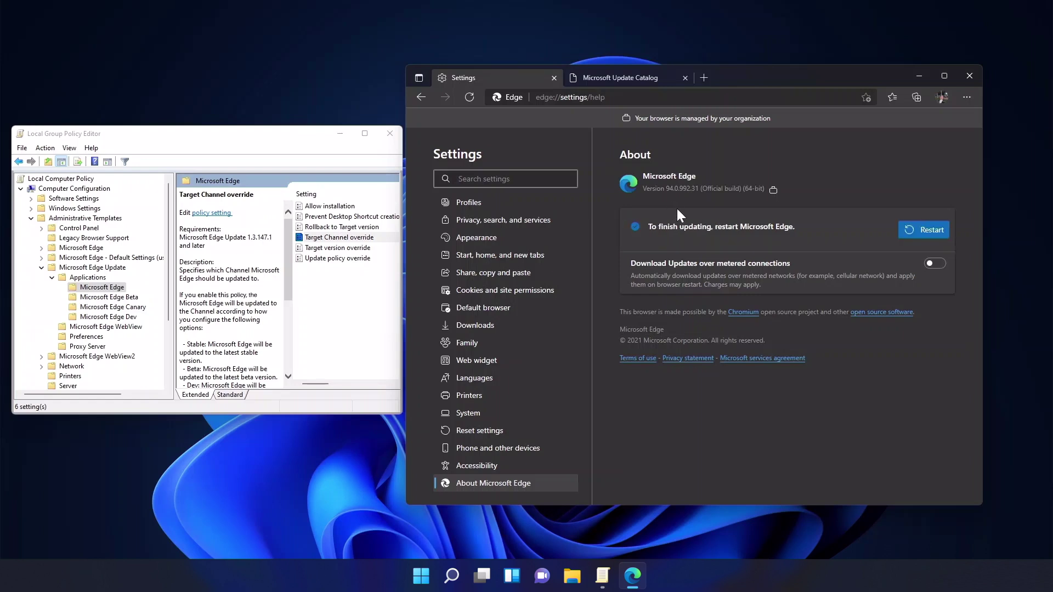
pyautogui.moveTo(665, 188); pyautogui.dragTo(688, 183)
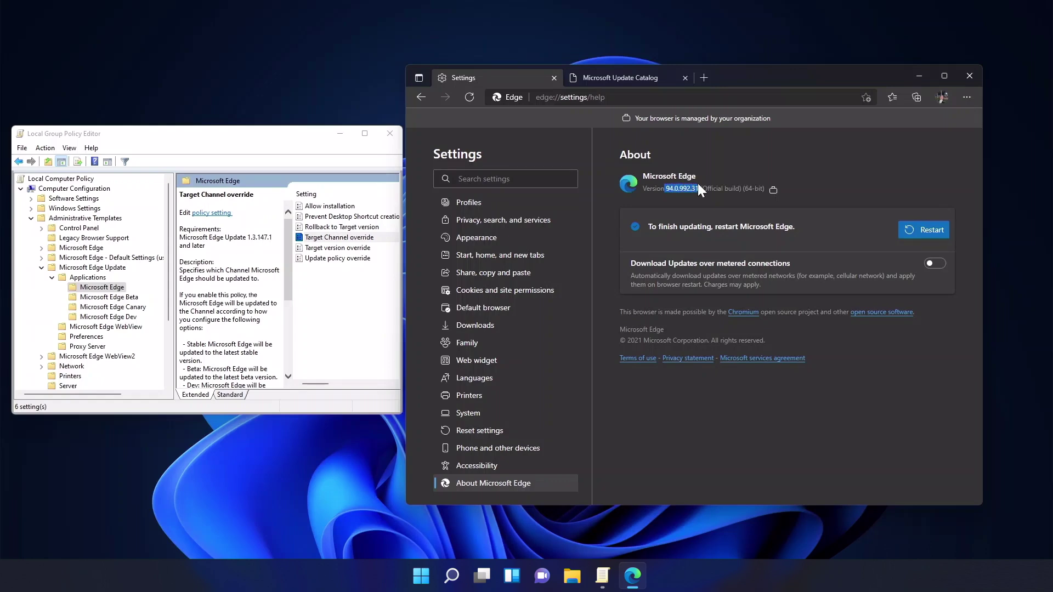
pyautogui.click(933, 231)
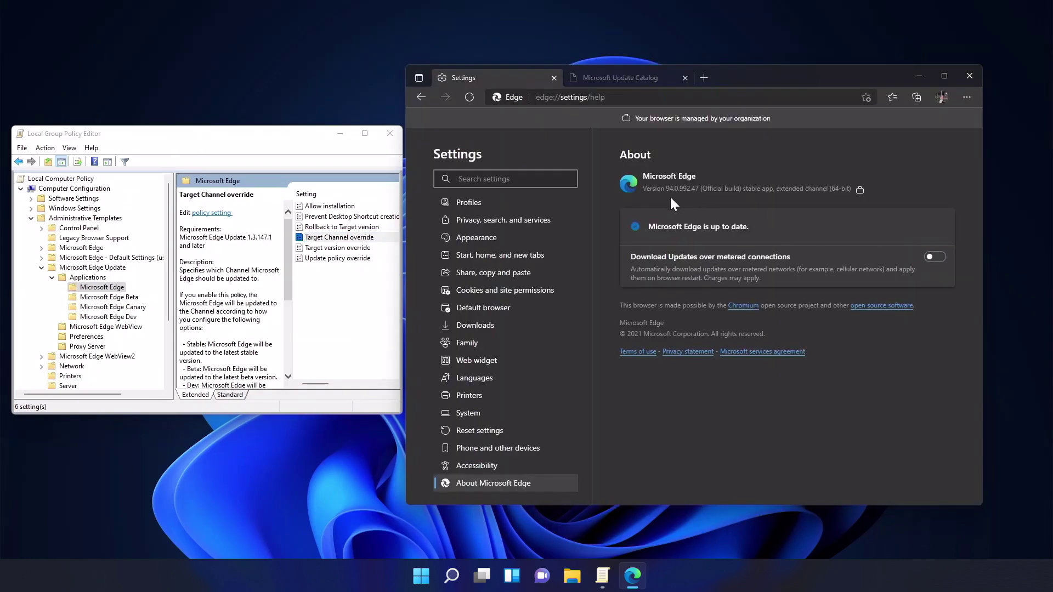
pyautogui.moveTo(665, 188); pyautogui.dragTo(699, 189)
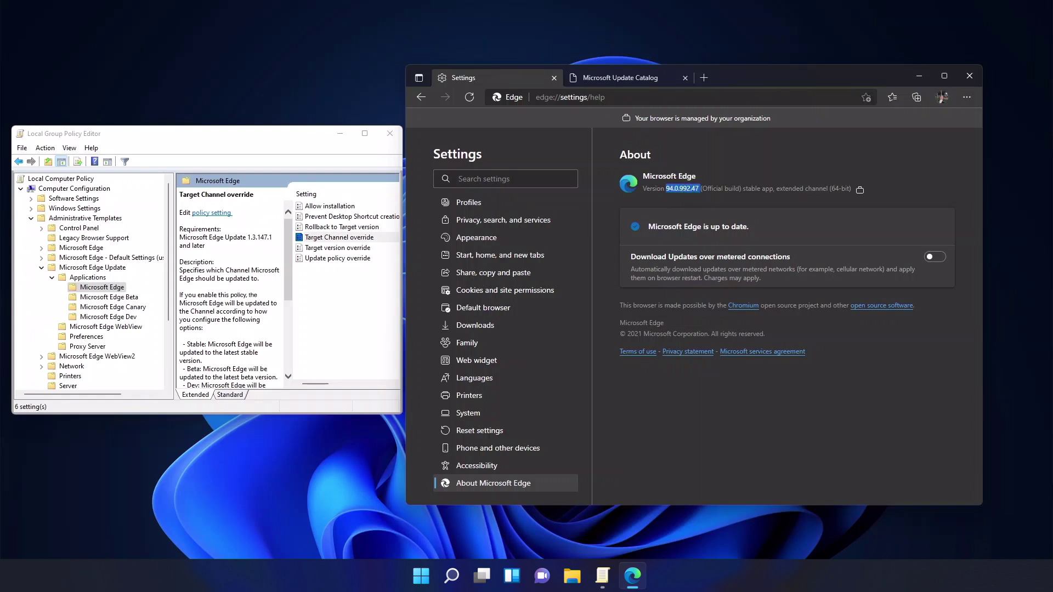
pyautogui.click(700, 188)
pyautogui.moveTo(775, 189); pyautogui.dragTo(832, 189)
pyautogui.click(833, 188)
pyautogui.moveTo(691, 189); pyautogui.dragTo(699, 188)
pyautogui.click(700, 188)
pyautogui.moveTo(665, 189); pyautogui.dragTo(699, 189)
pyautogui.click(700, 189)
pyautogui.moveTo(665, 189); pyautogui.dragTo(700, 185)
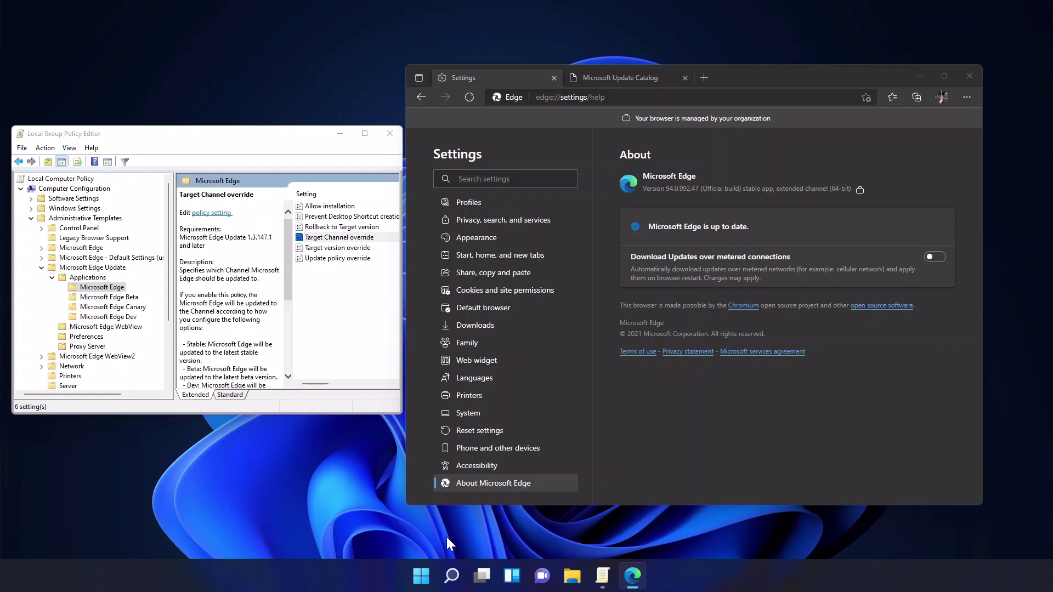
# Show the Update Catalog 'edge extended stable' results, then bring the Group Policy Editor forward
pyautogui.click(598, 77)
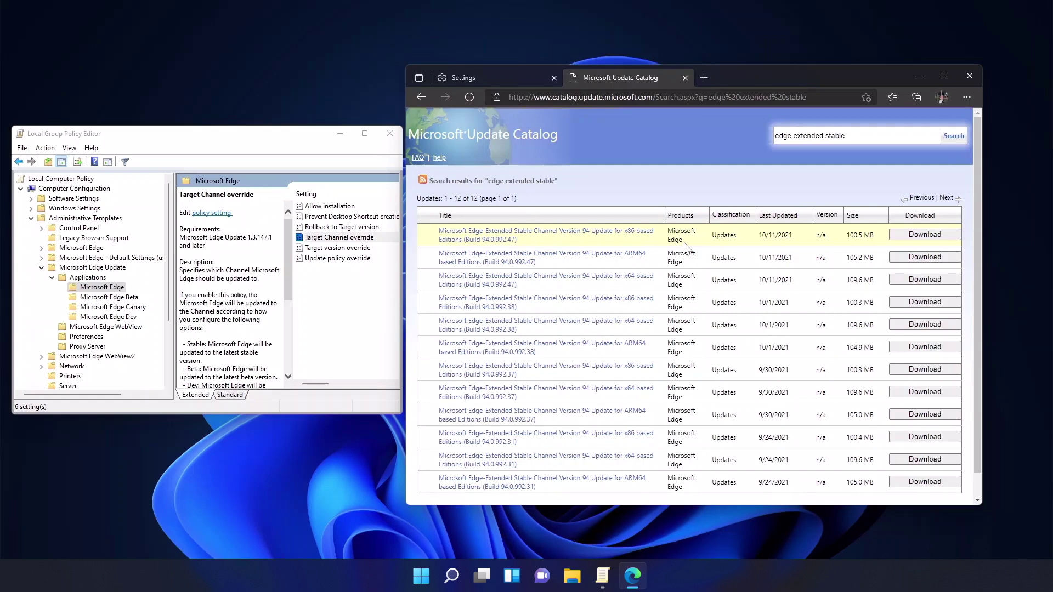
pyautogui.moveTo(779, 71)
pyautogui.mouseDown()
pyautogui.moveTo(802, 109)
pyautogui.moveTo(784, 71)
pyautogui.moveTo(791, 79)
pyautogui.mouseUp()
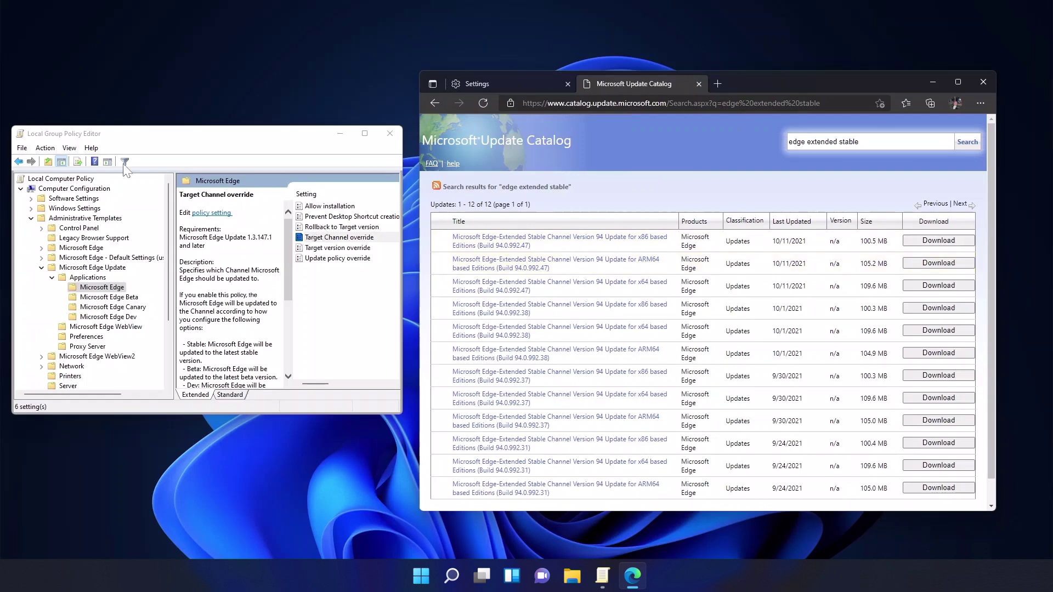
pyautogui.click(121, 139)
# Reopen Target Channel override and expand its channel list showing Beta, Dev, Extended Stable and Stable
pyautogui.doubleClick(340, 238)
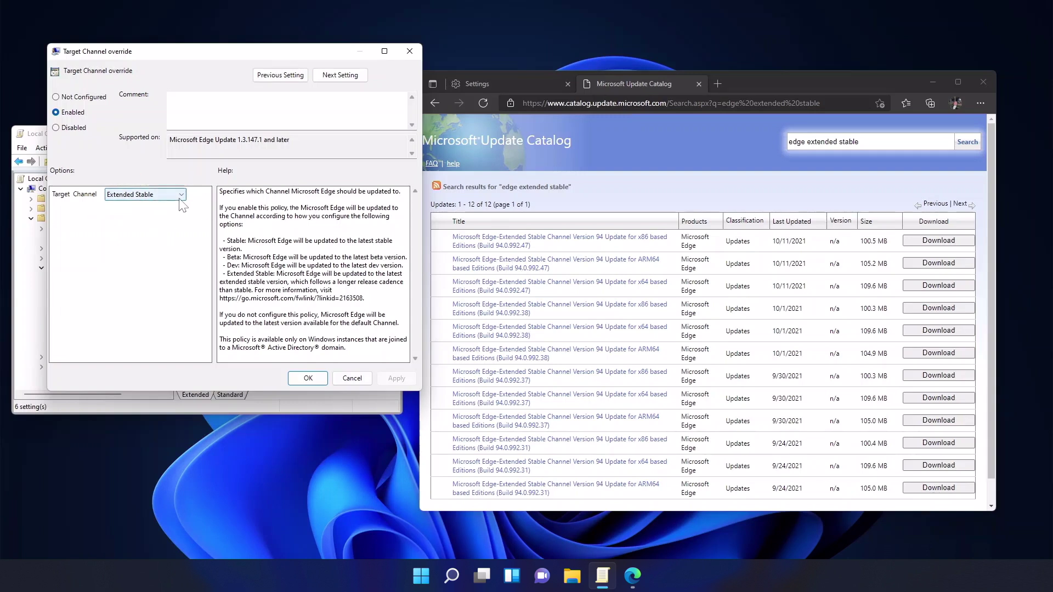
pyautogui.click(313, 378)
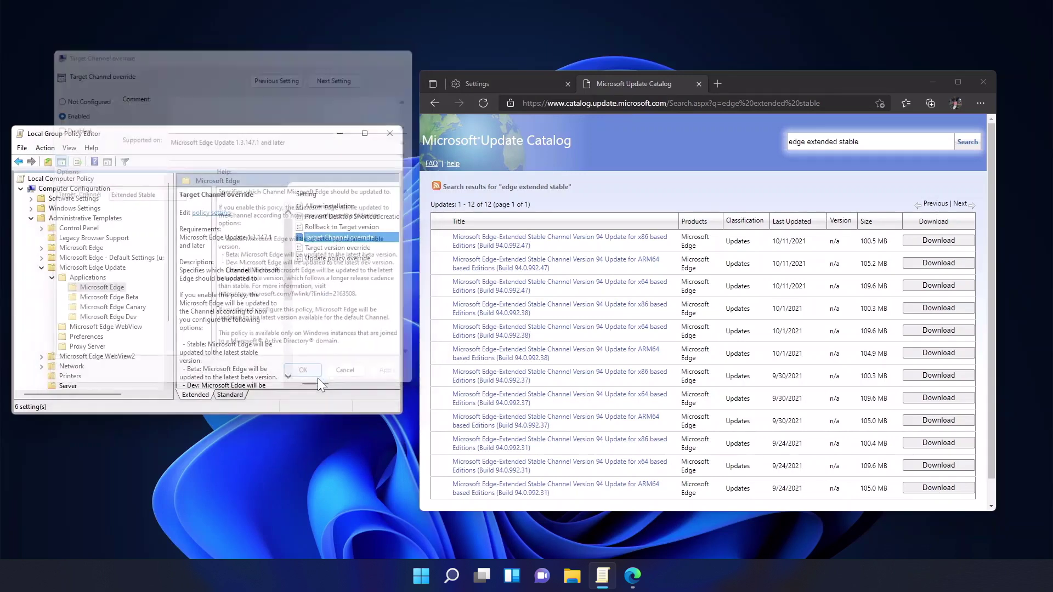
pyautogui.press('Return')
pyautogui.click(169, 211)
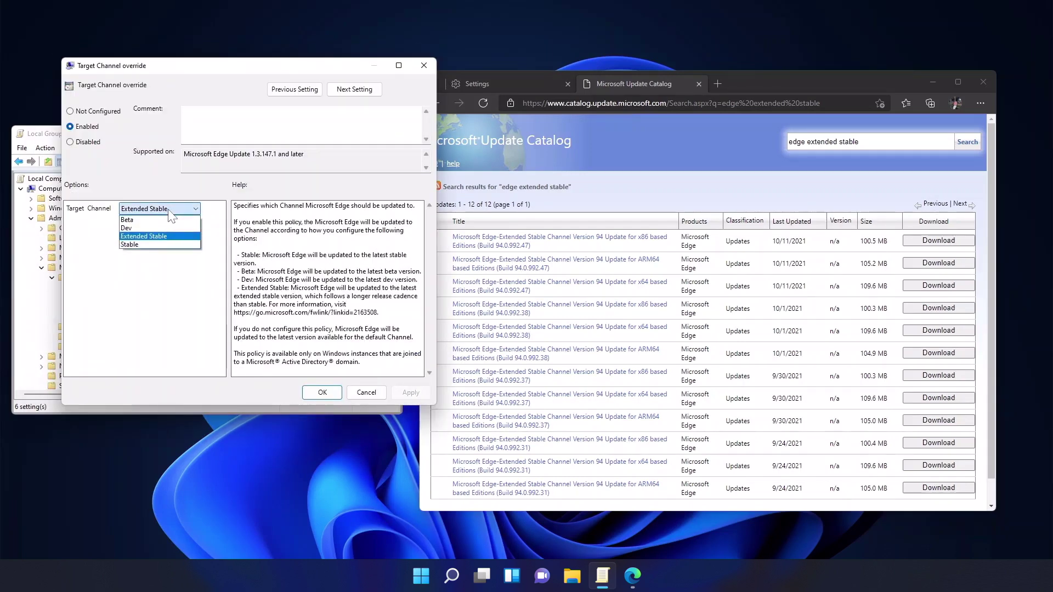